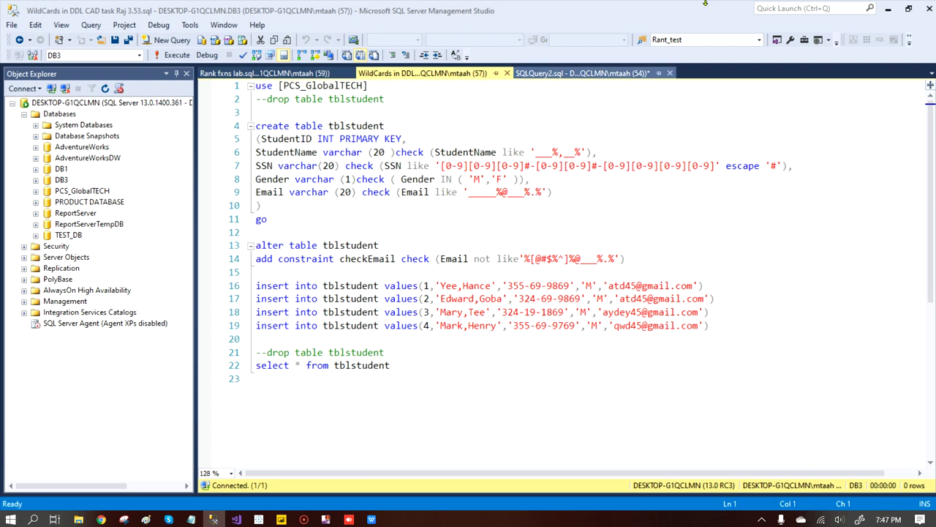
# Step: Minimize SQL Server Management Studio to reveal the HR Data Module in the browser
pyautogui.click(888, 8)
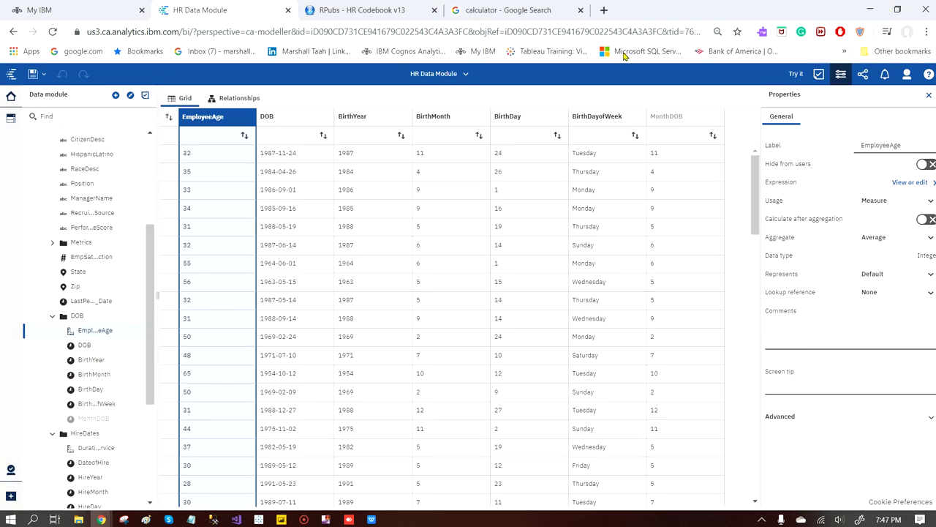
# Step: Read the HR Codebook v13 data dictionary on RPubs, then return to the HR Data Module
pyautogui.click(382, 16)
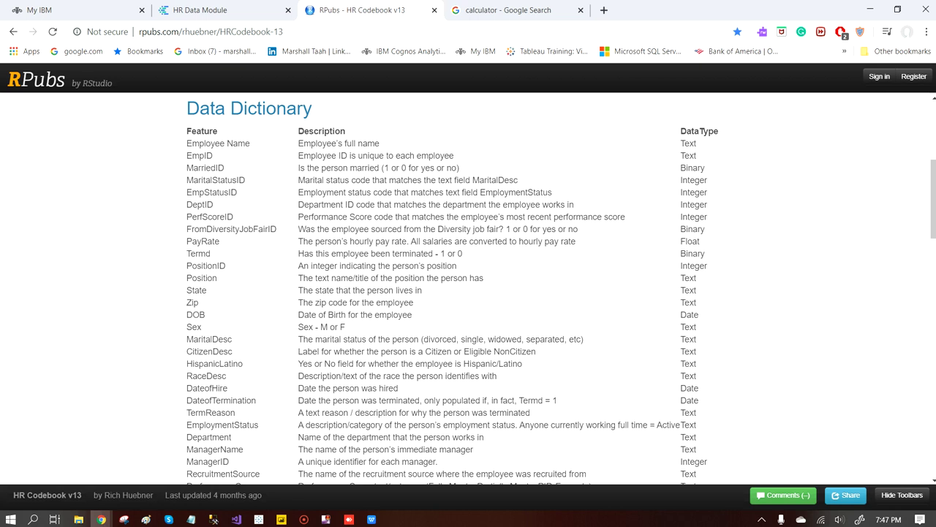
pyautogui.scroll(2, 468, 285)
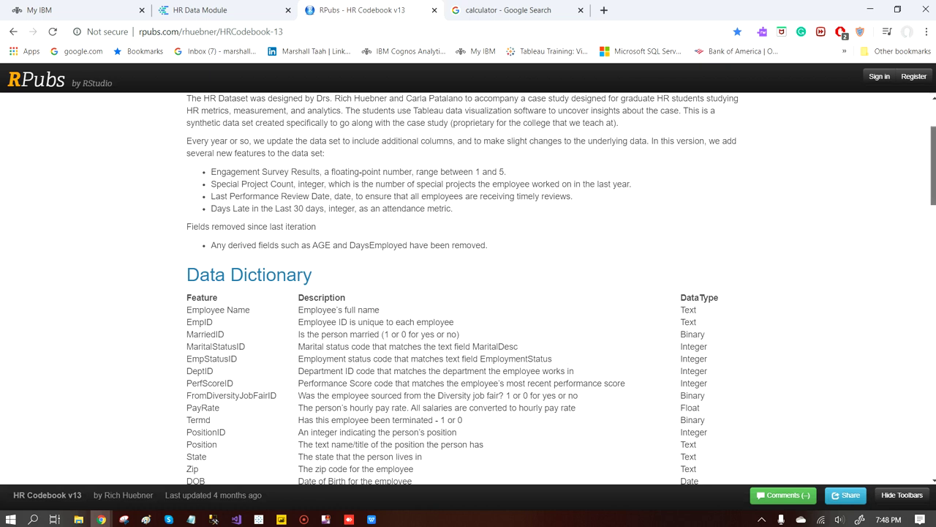
pyautogui.moveTo(934, 148)
pyautogui.mouseDown()
pyautogui.moveTo(933, 238)
pyautogui.moveTo(933, 130)
pyautogui.mouseUp()
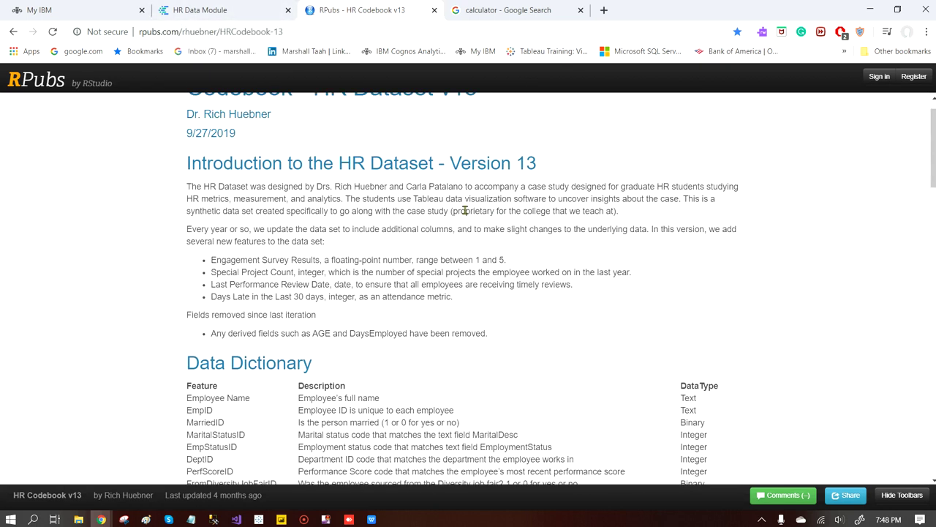
pyautogui.click(227, 10)
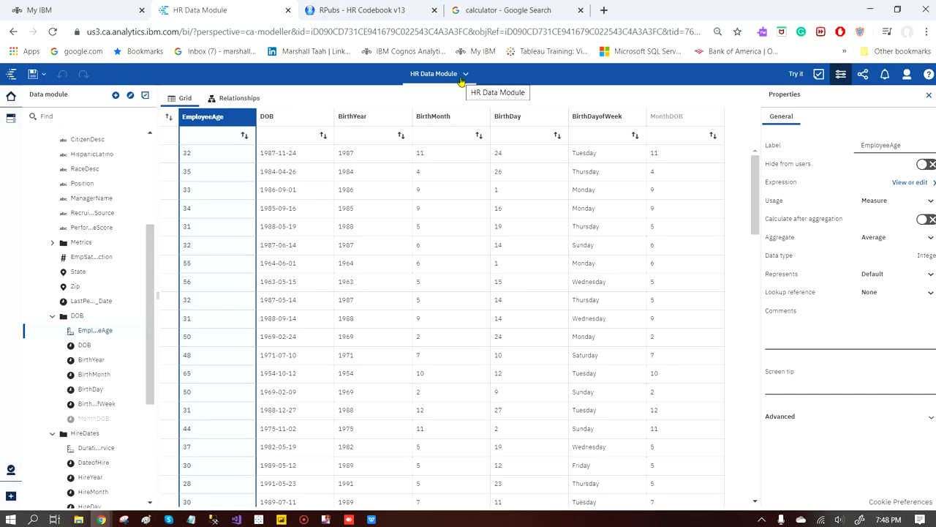
pyautogui.click(929, 75)
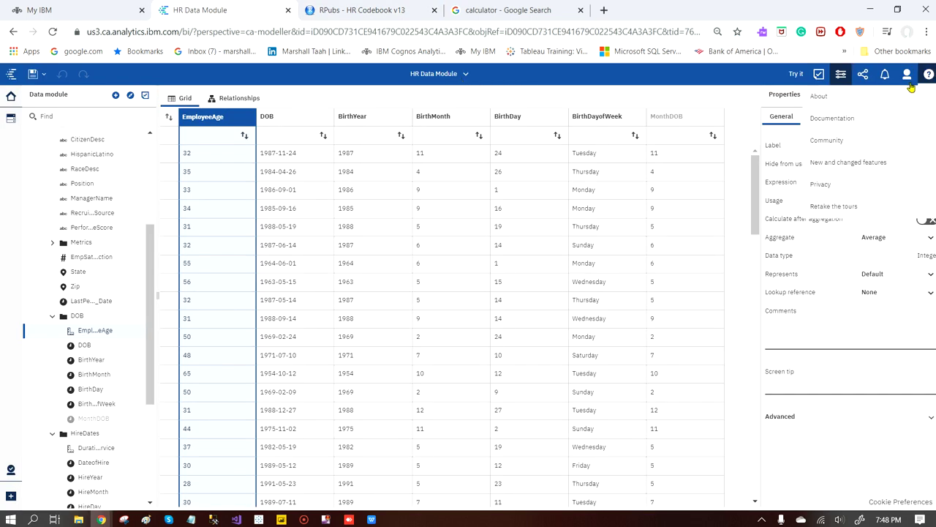
pyautogui.click(831, 98)
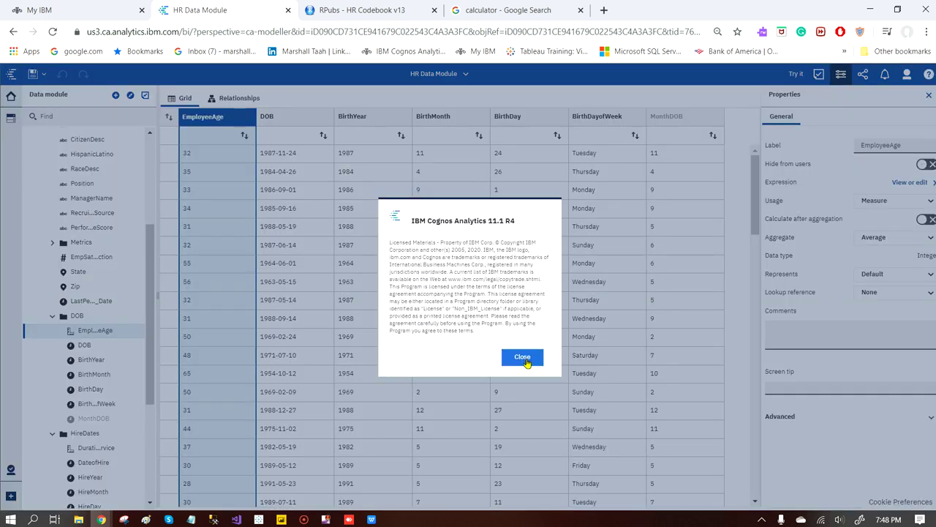
pyautogui.click(527, 358)
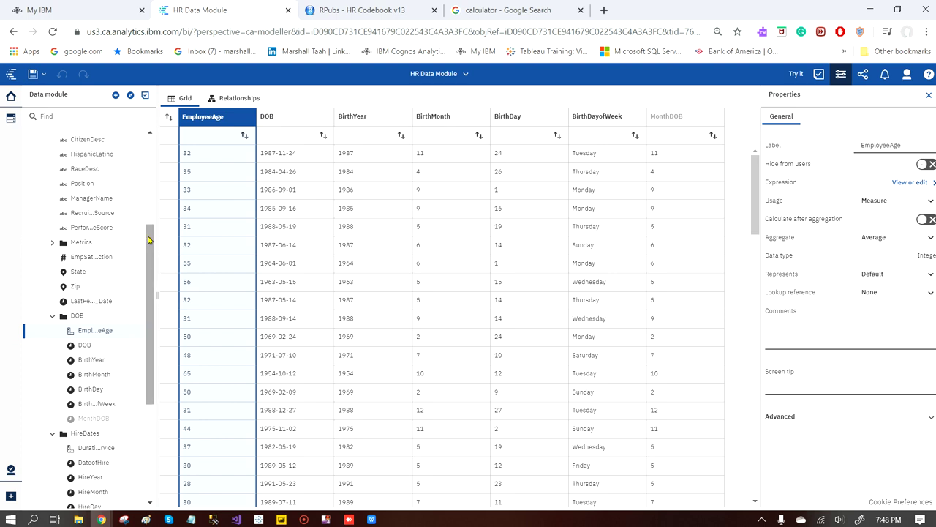
# Step: Inspect DurationDaysService's expression _days_between(current_date, DateofHire) and close it unchanged
pyautogui.moveTo(150, 227); pyautogui.dragTo(155, 327)
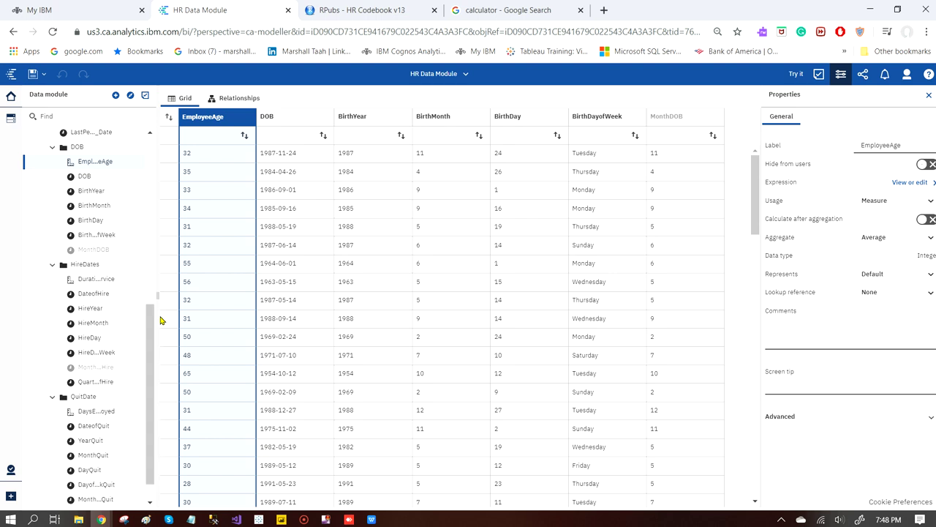
pyautogui.click(99, 280)
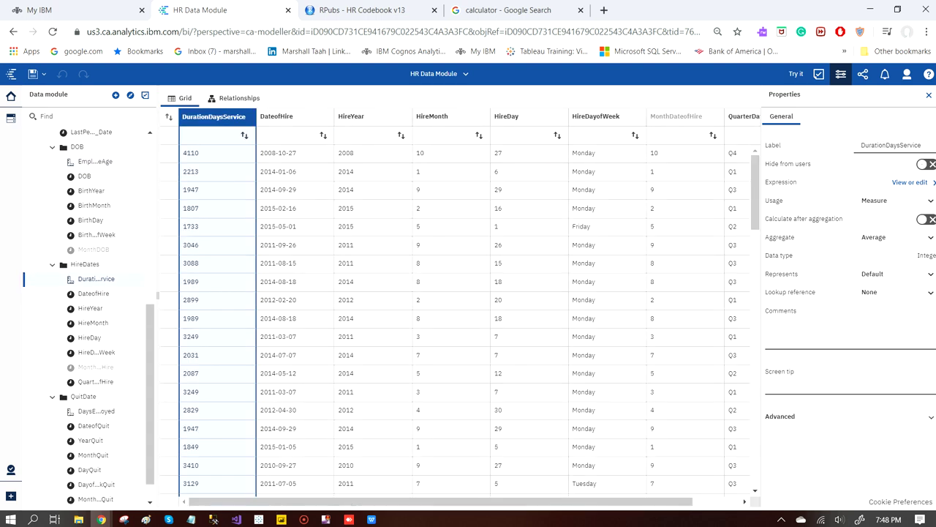
pyautogui.click(910, 183)
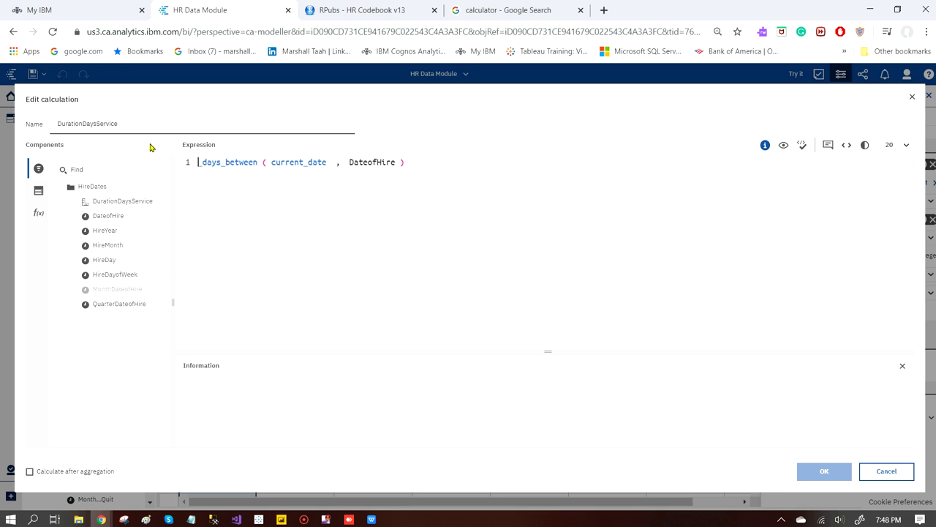
pyautogui.click(894, 471)
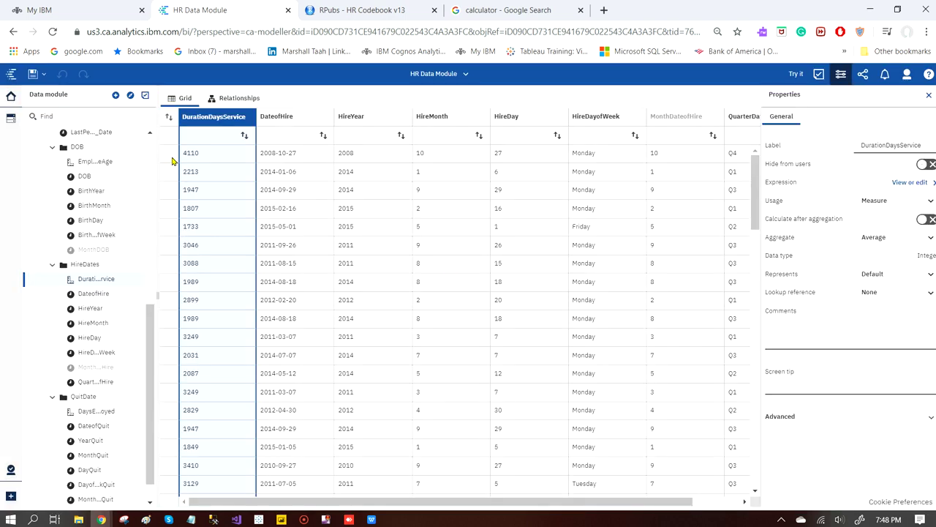
# Step: Inspect DaysEmployed's expression _days_between(DateofTermination, DateofHire) and close it unchanged
pyautogui.click(197, 154)
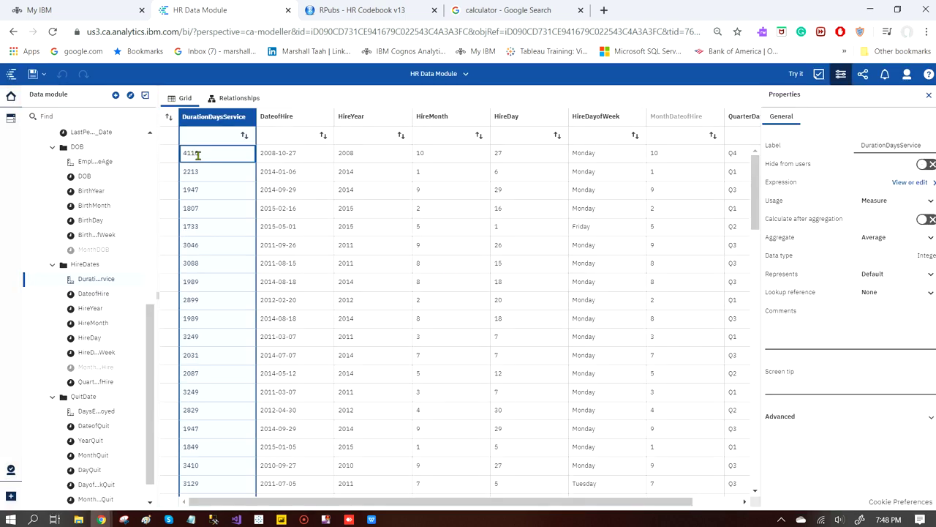
pyautogui.moveTo(151, 351); pyautogui.dragTo(148, 386)
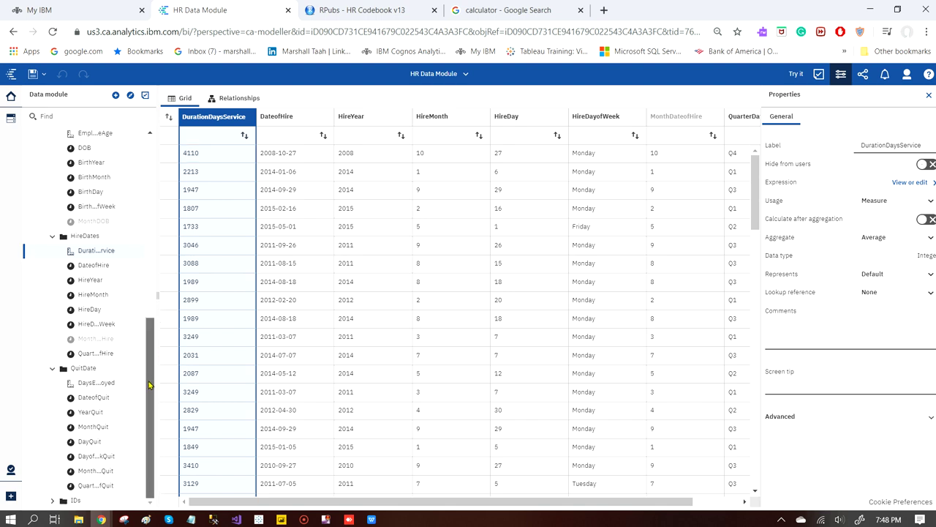
pyautogui.moveTo(152, 320); pyautogui.dragTo(150, 252)
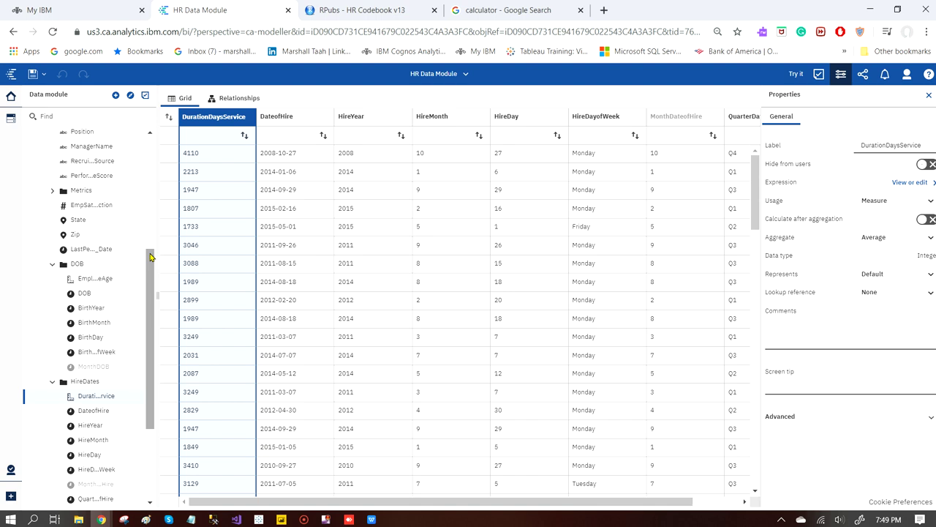
pyautogui.scroll(-2, 152, 380)
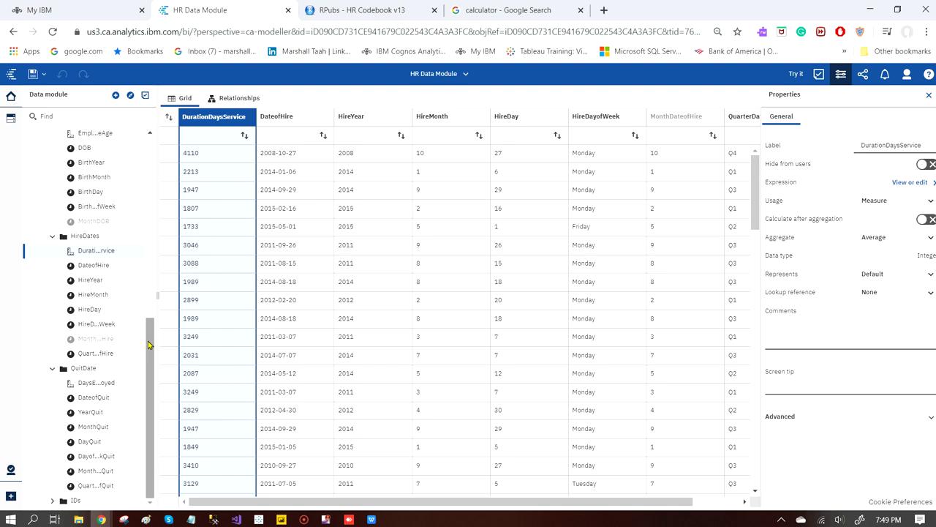
pyautogui.click(106, 384)
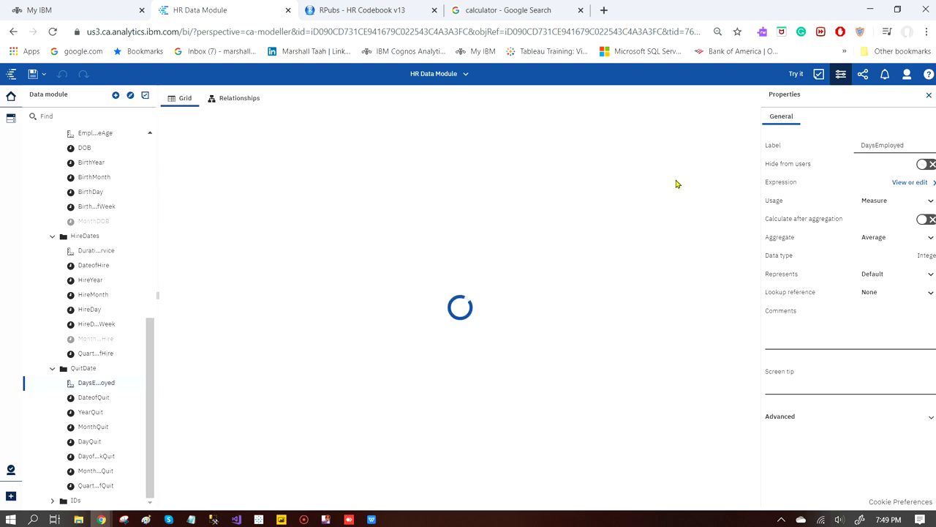
pyautogui.click(923, 183)
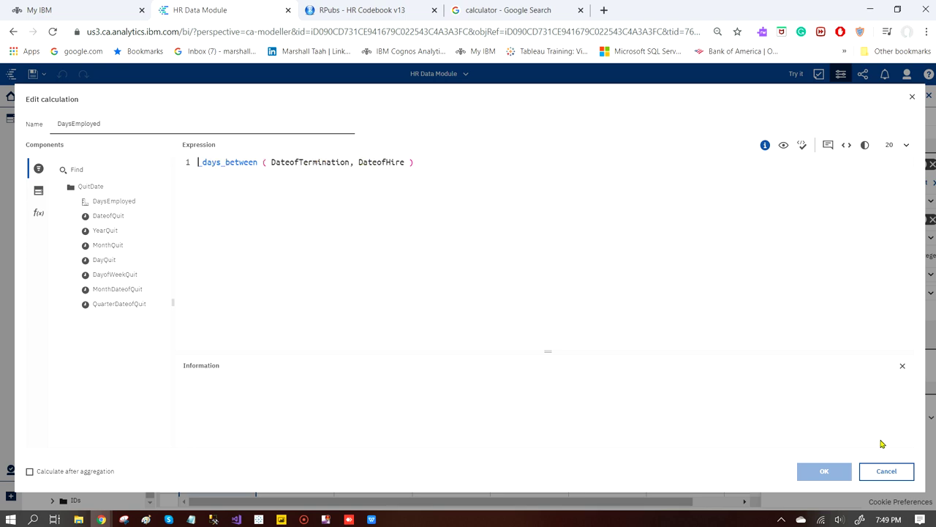
pyautogui.click(894, 476)
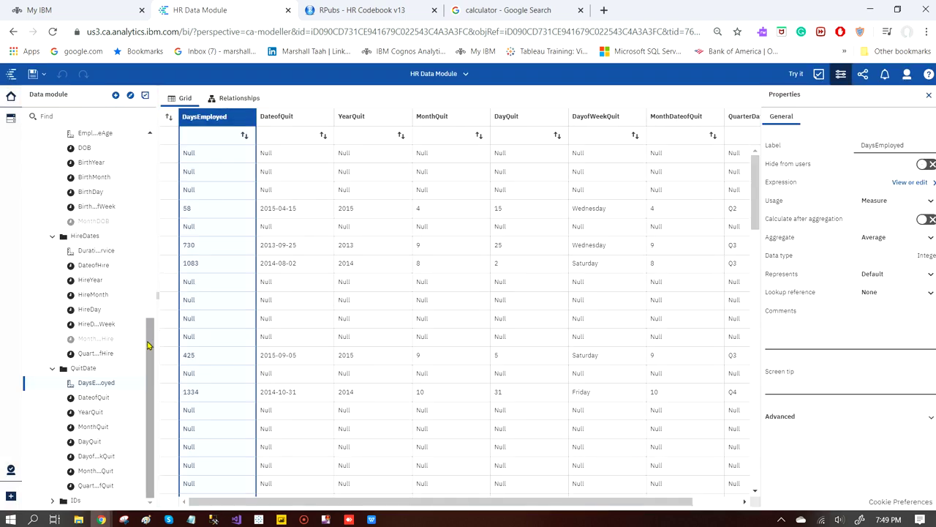
pyautogui.moveTo(150, 322); pyautogui.dragTo(143, 143)
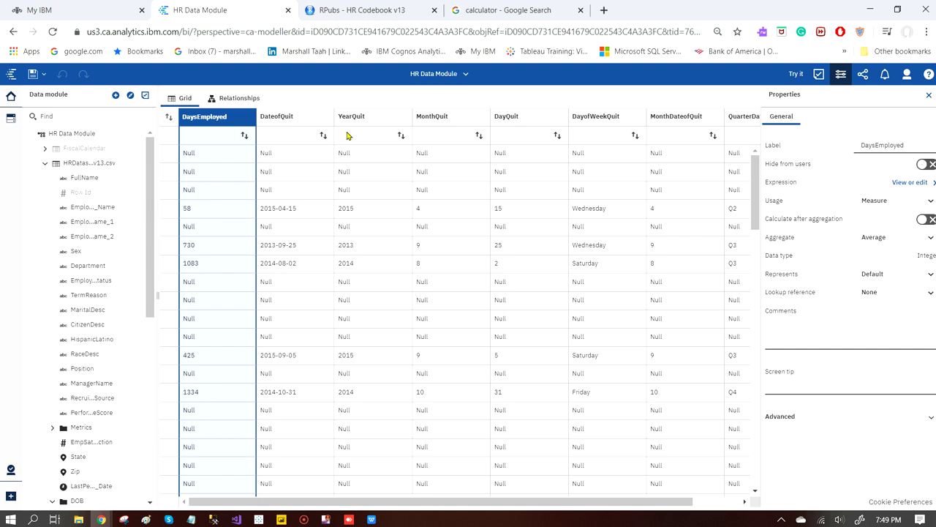
# Step: Review FullName's concat(Employee_Name_1, ' ', Employee_Name_2) expression, then list the open items
pyautogui.click(103, 208)
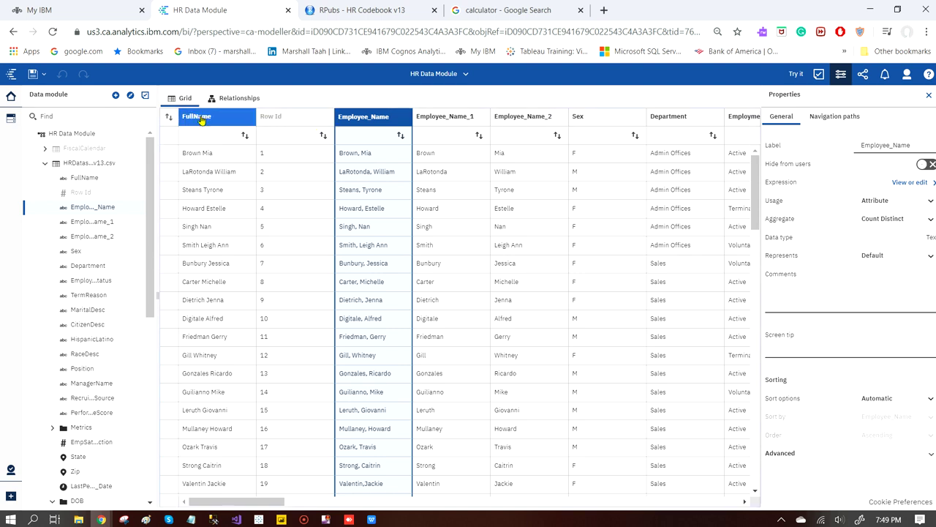
pyautogui.rightClick(201, 119)
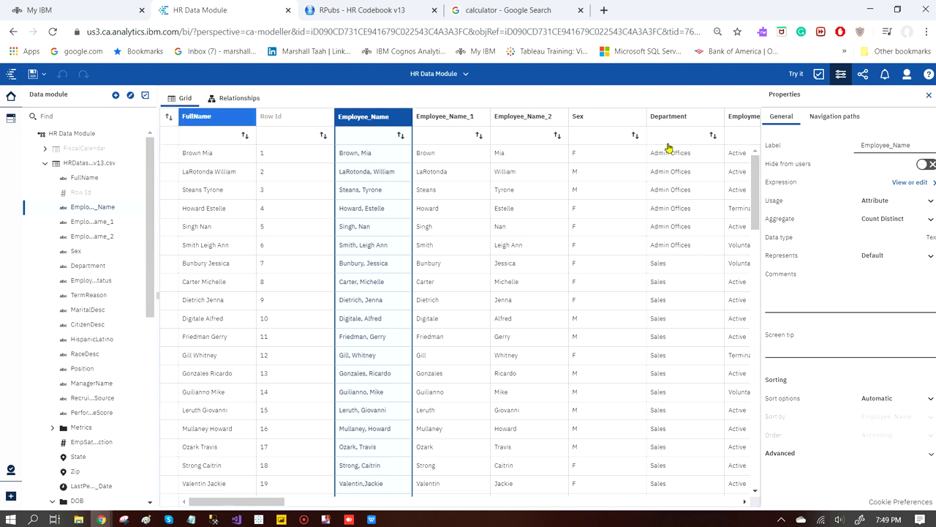
pyautogui.click(912, 182)
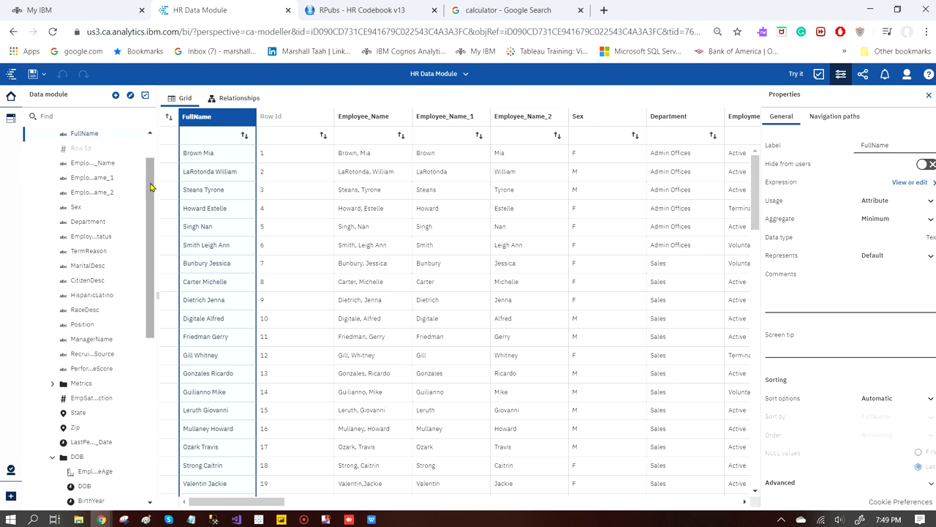
pyautogui.scroll(-3, 150, 187)
pyautogui.scroll(4, 150, 187)
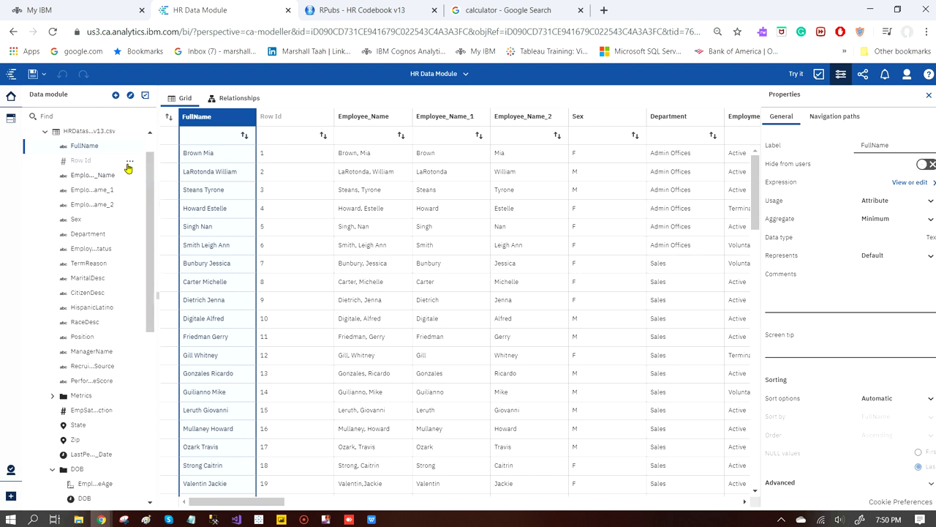
pyautogui.moveTo(151, 164); pyautogui.dragTo(151, 246)
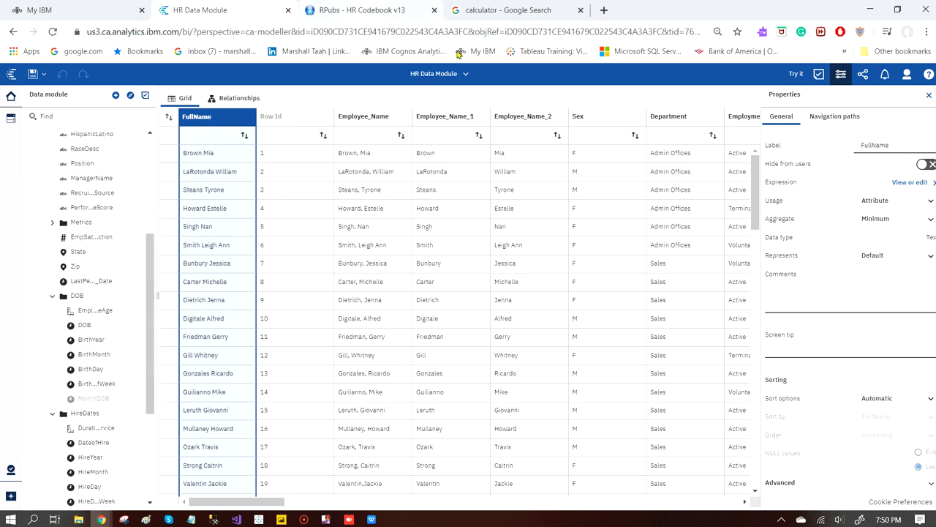
pyautogui.click(464, 75)
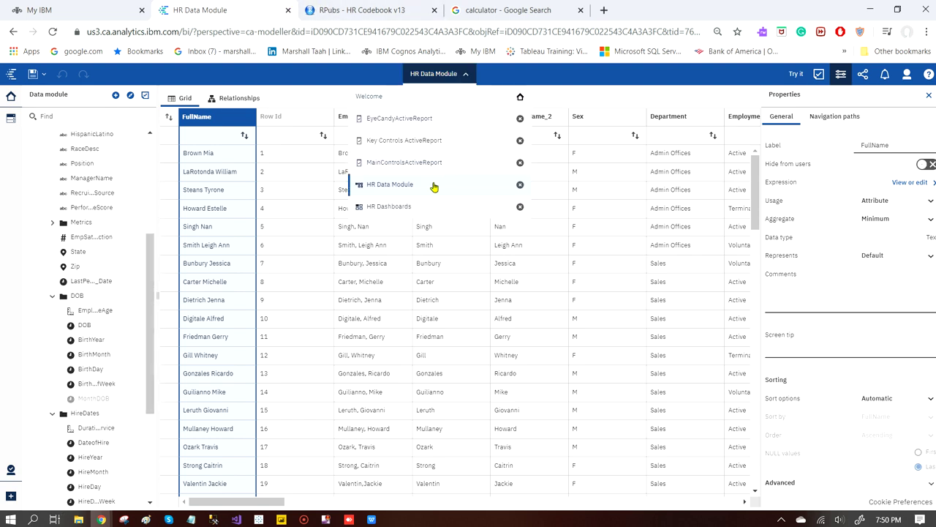
# Step: Display HR Dashboards full screen: 310 employees, 2.56K average longevity days, $31.3 pay rate
pyautogui.click(430, 209)
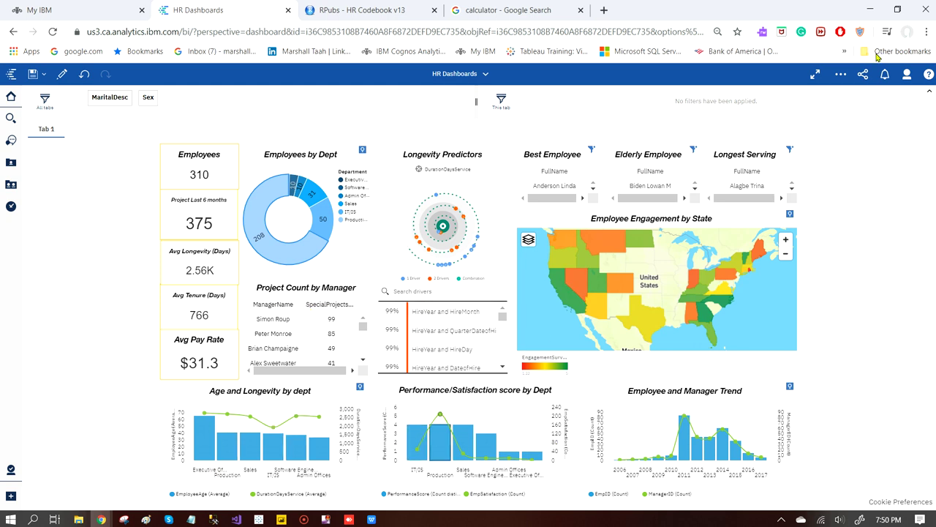
pyautogui.click(817, 76)
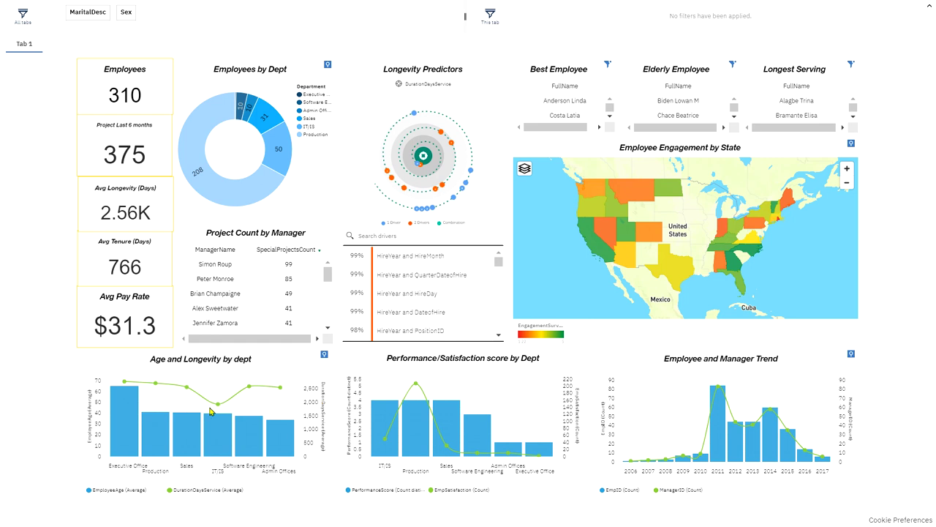
pyautogui.moveTo(284, 437)
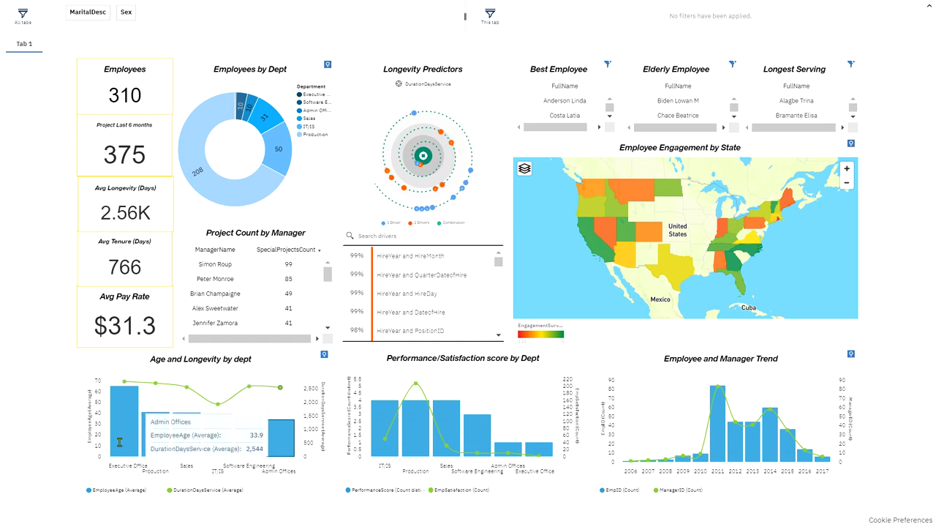
pyautogui.moveTo(120, 439)
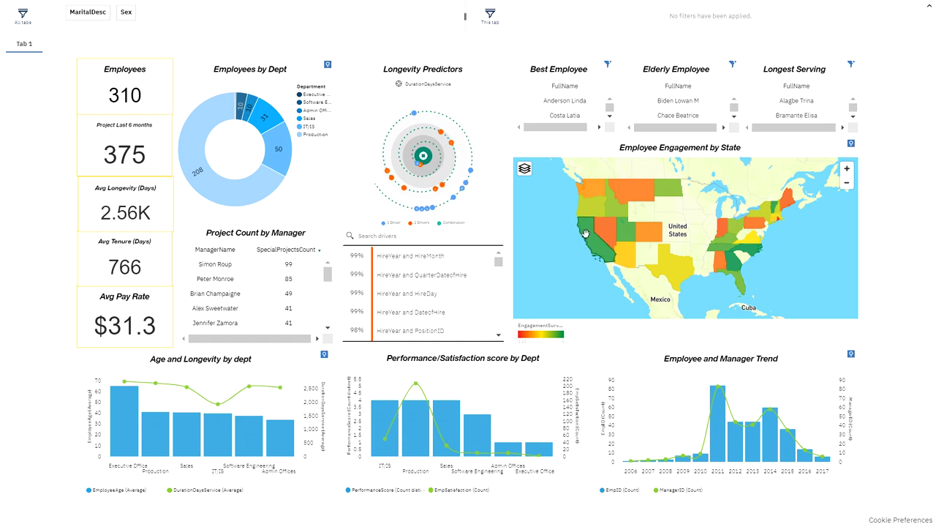
pyautogui.moveTo(586, 233)
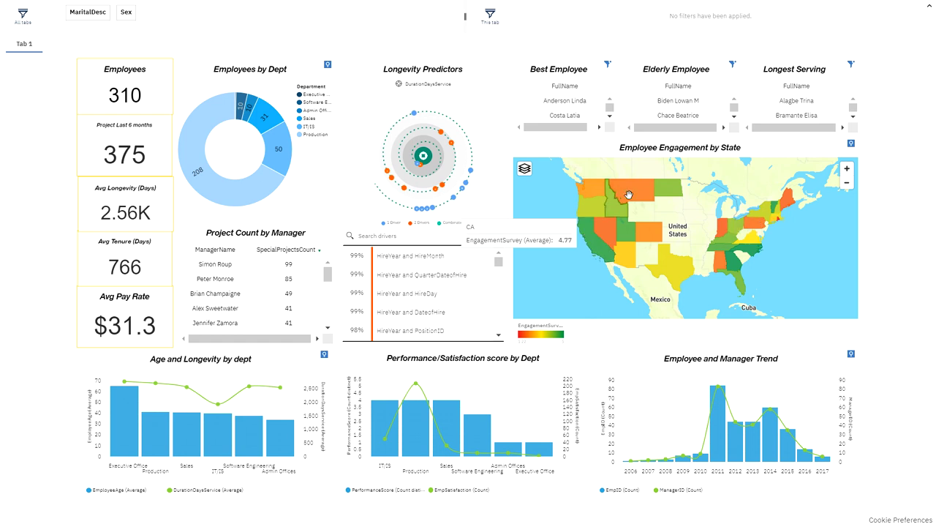
pyautogui.click(753, 224)
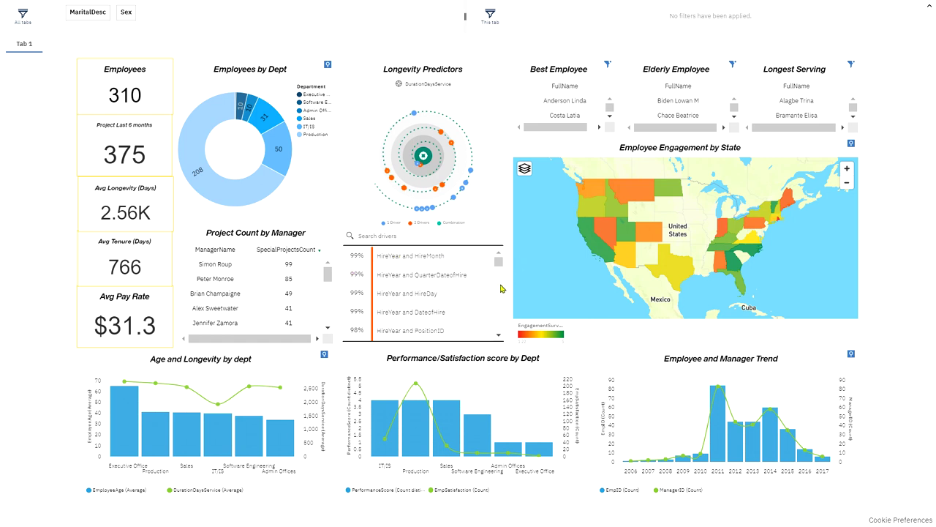
pyautogui.moveTo(500, 267)
pyautogui.mouseDown()
pyautogui.moveTo(501, 312)
pyautogui.moveTo(503, 261)
pyautogui.mouseUp()
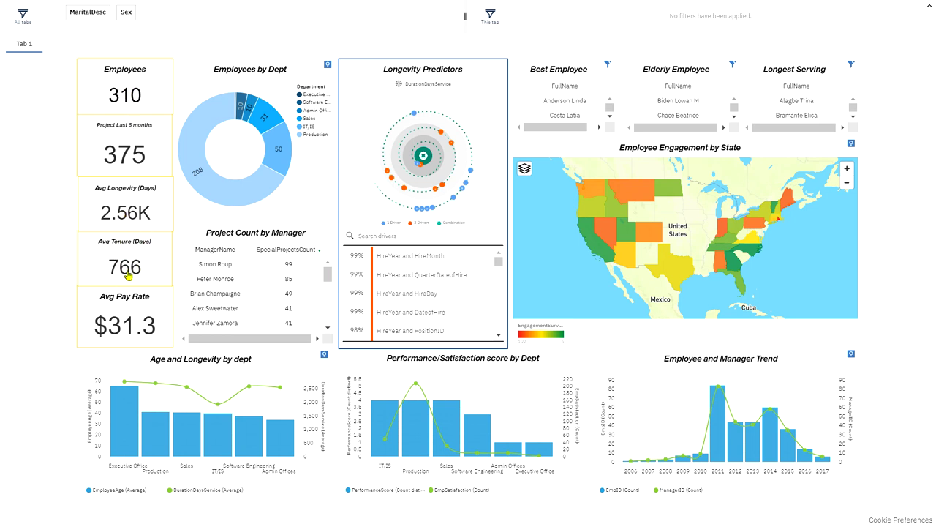
pyautogui.moveTo(134, 269)
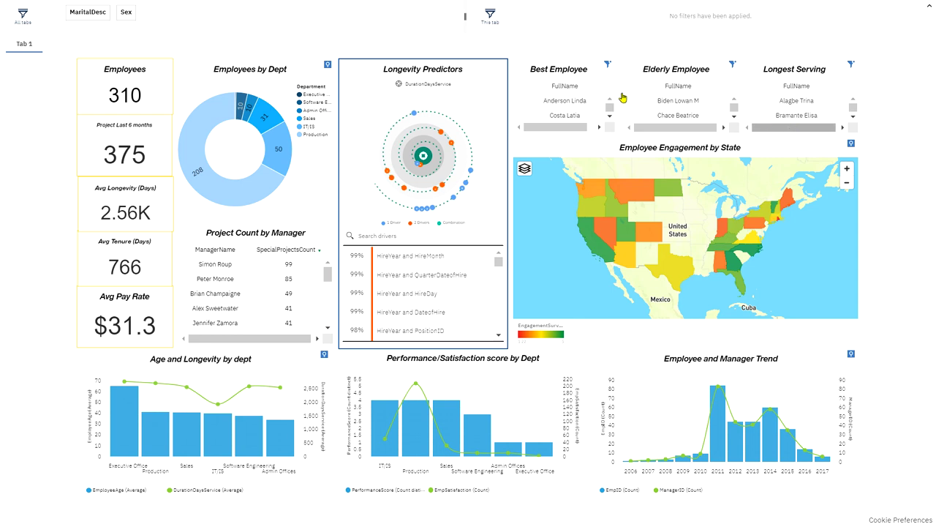
pyautogui.click(551, 68)
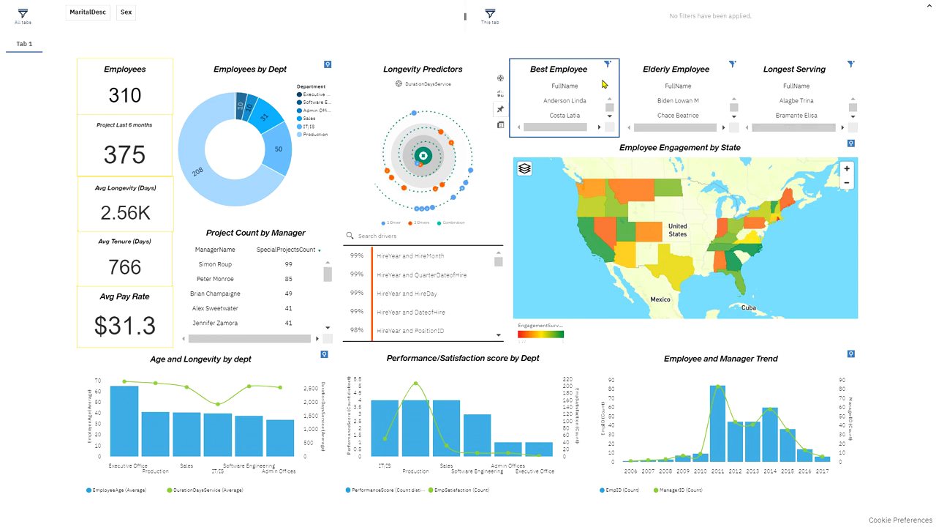